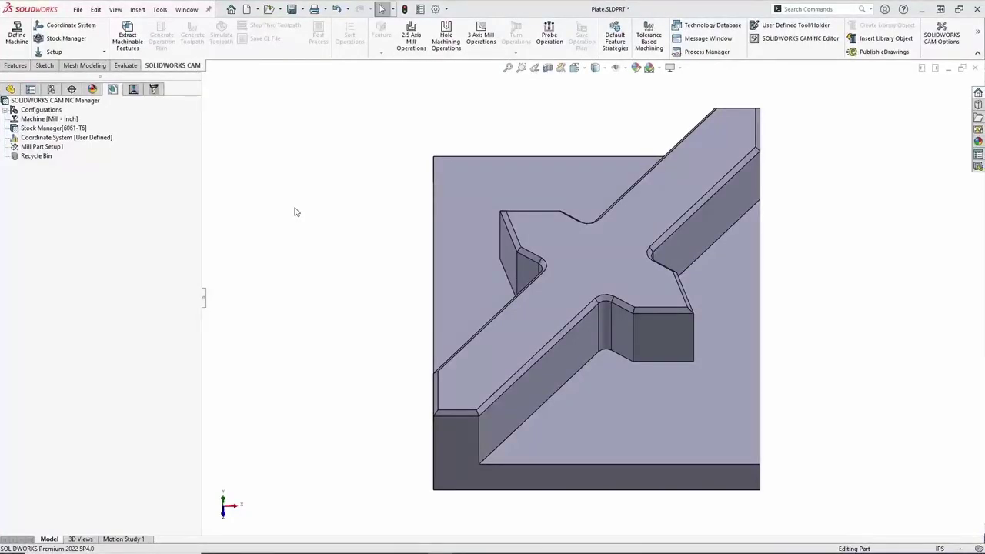
# Define a 2.5 Axis Feature on the cross-shaped slot face using the Rough-Finish strategy.
pyautogui.rightClick(46, 147)
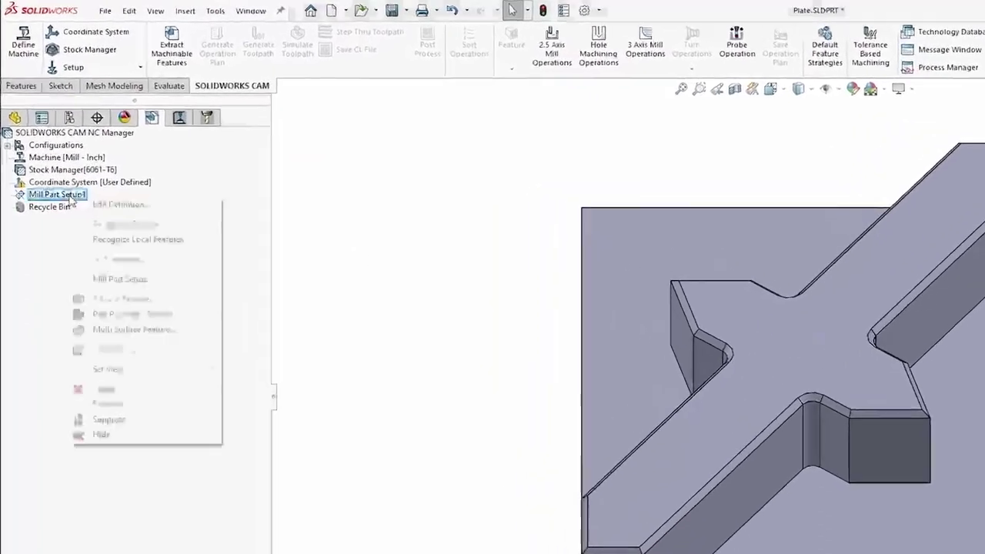
pyautogui.click(134, 323)
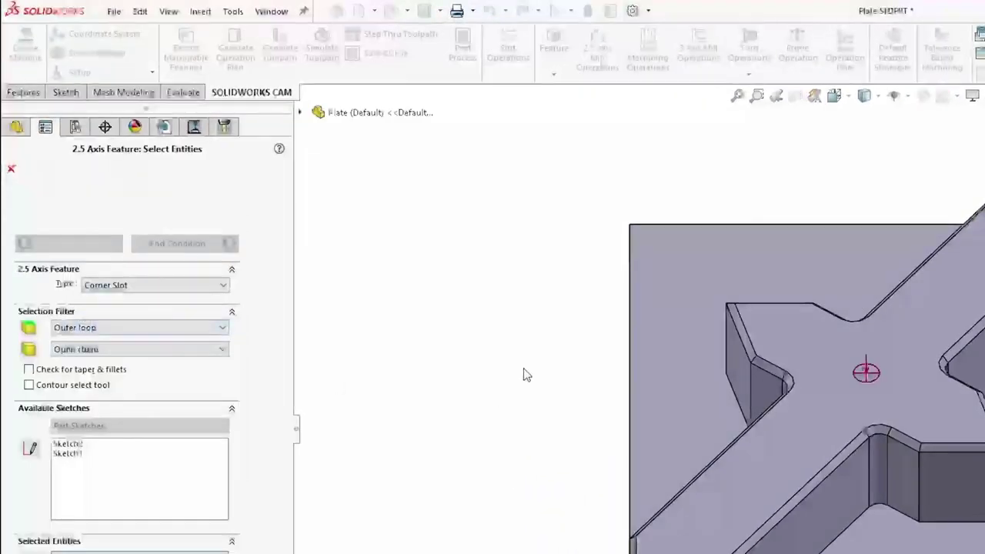
pyautogui.click(666, 358)
pyautogui.click(217, 248)
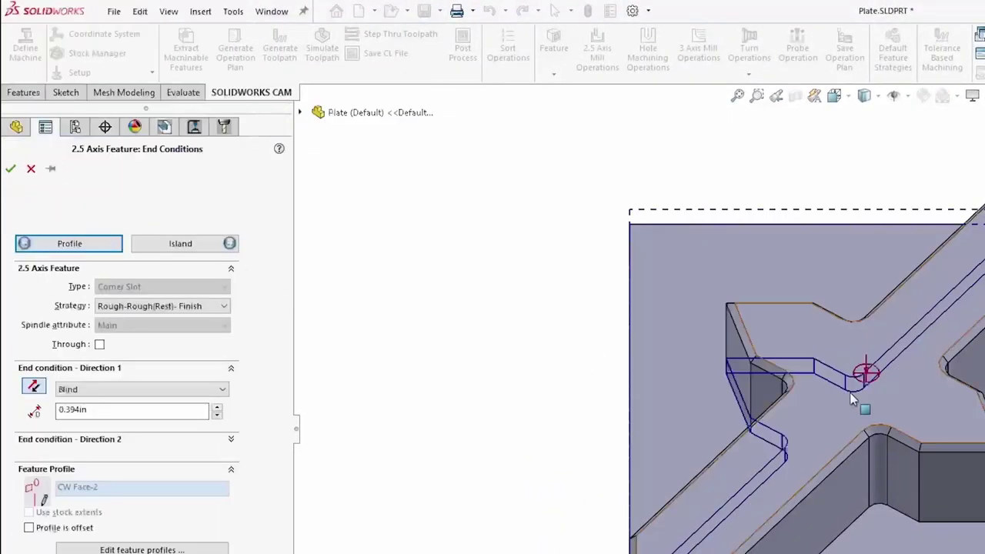
pyautogui.click(210, 307)
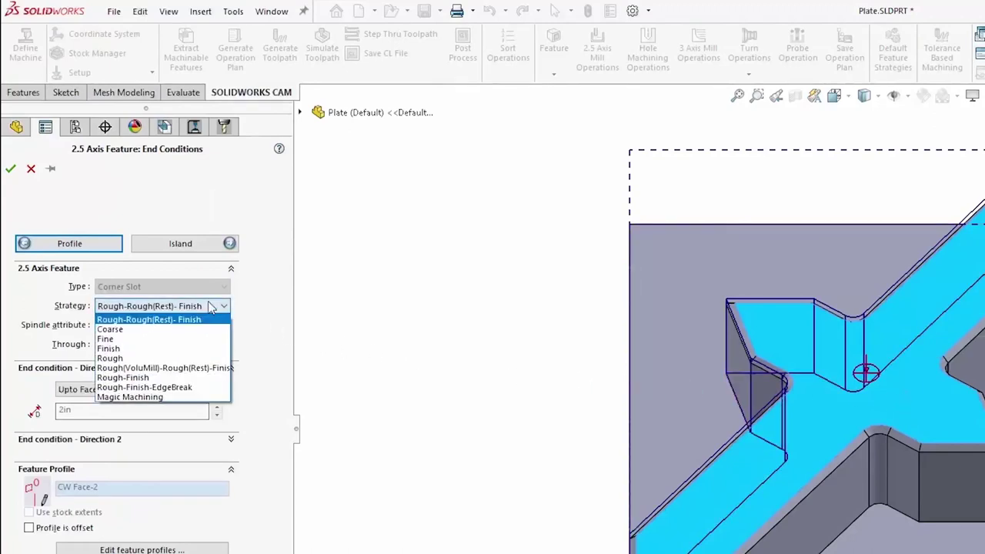
pyautogui.click(215, 377)
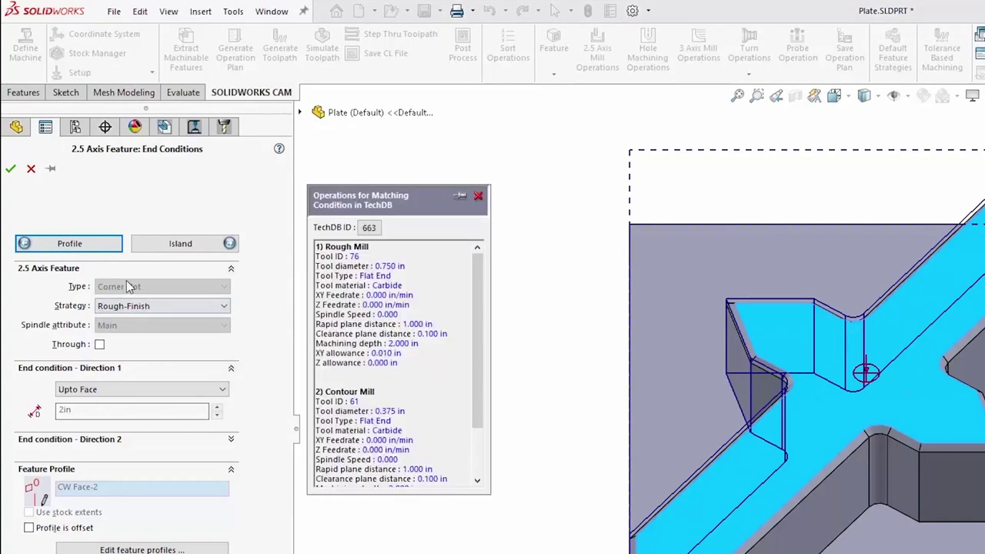
# Accept the corner slot feature, generate its operation plan and toolpaths, and play the simulation.
pyautogui.click(11, 170)
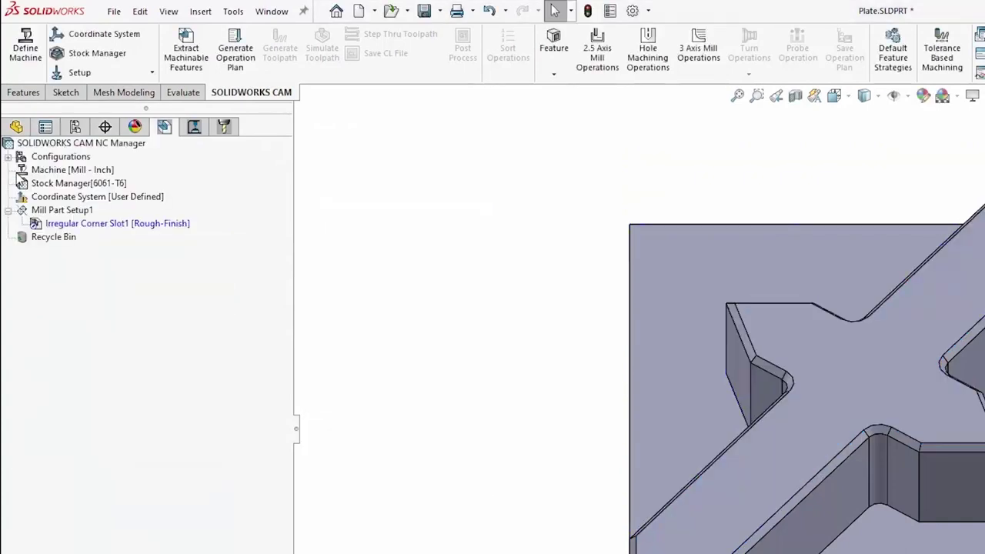
pyautogui.click(237, 62)
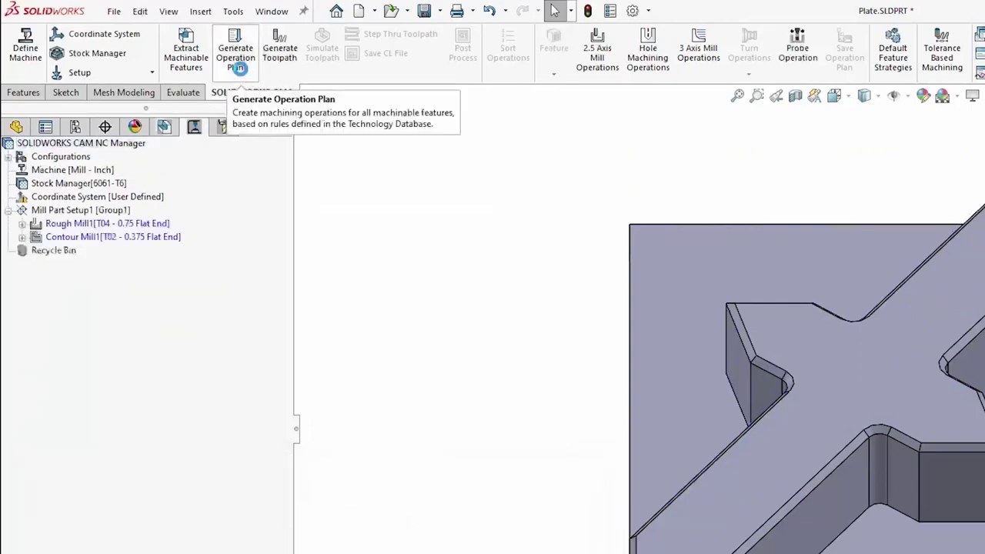
pyautogui.click(280, 62)
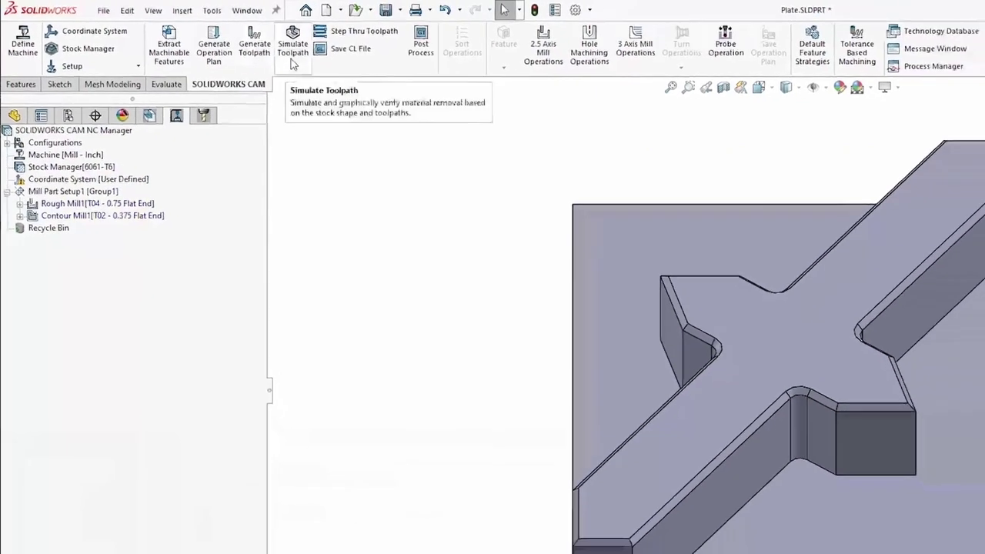
pyautogui.click(321, 48)
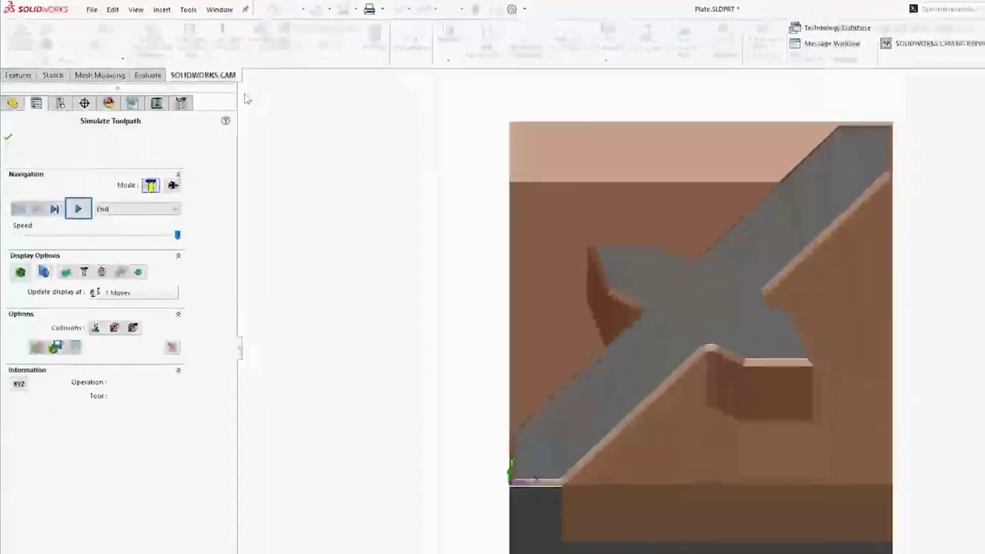
pyautogui.click(77, 208)
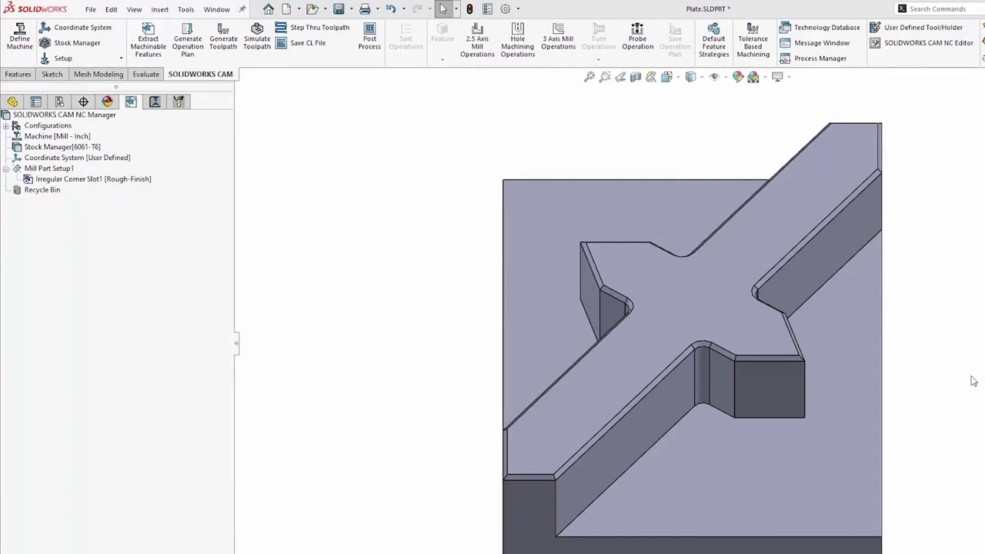
# Define a 2.5 Axis Feature on the lower corner floor, Upto Face, with Rough-Finish strategy.
pyautogui.rightClick(34, 169)
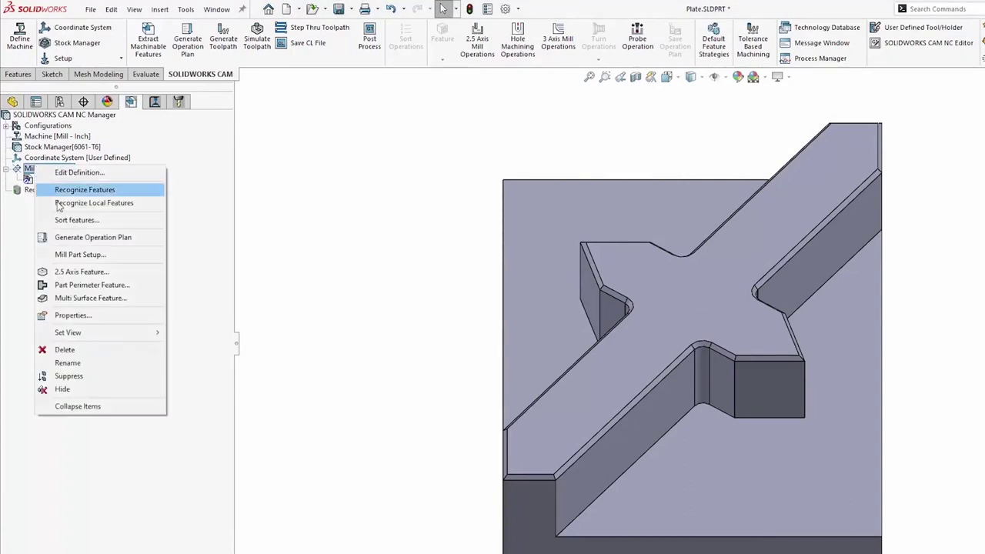
pyautogui.click(77, 271)
pyautogui.click(725, 470)
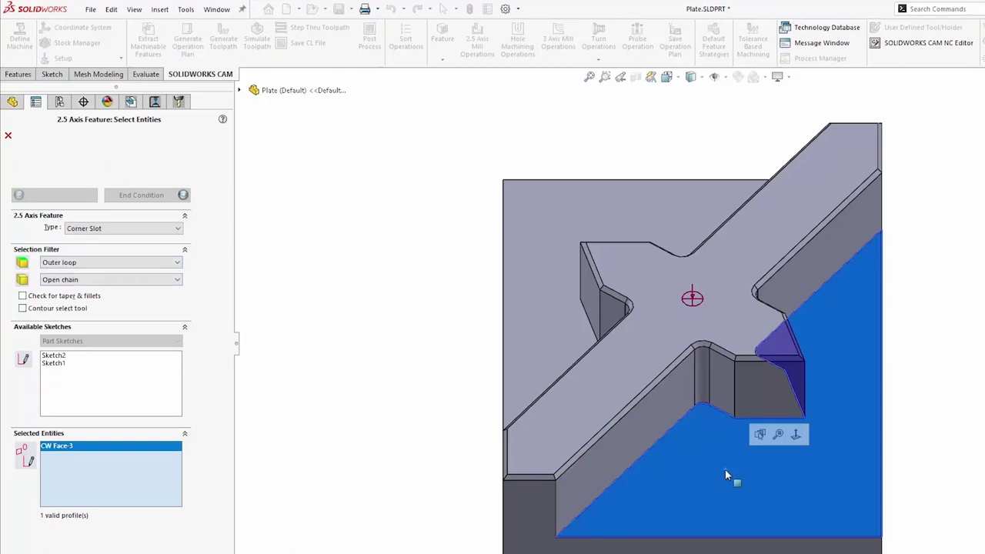
pyautogui.click(142, 195)
pyautogui.click(768, 222)
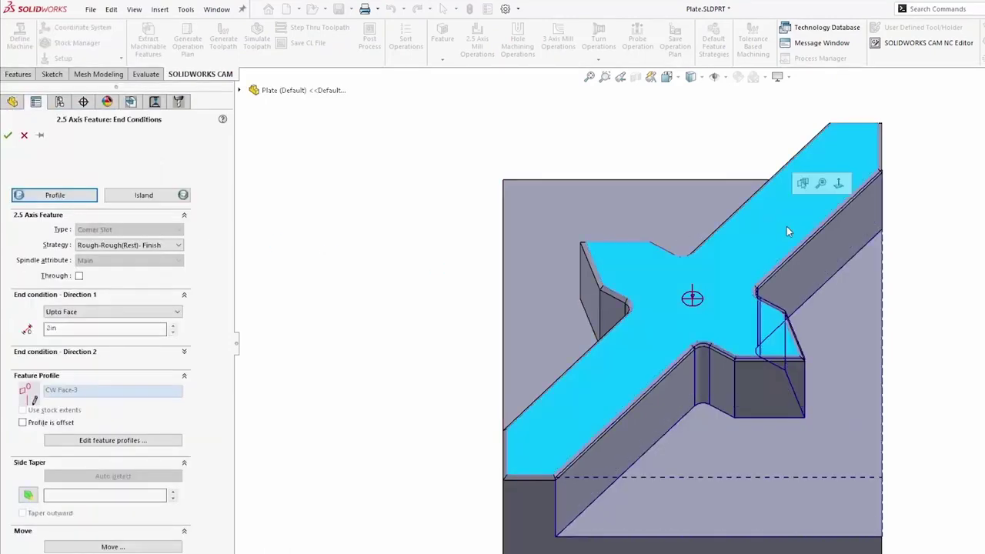
pyautogui.click(144, 247)
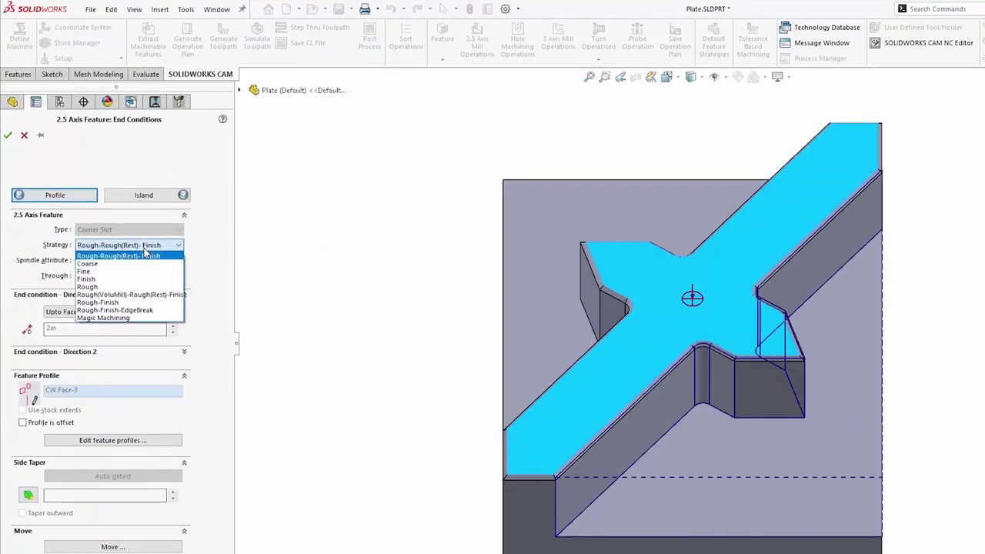
pyautogui.click(100, 302)
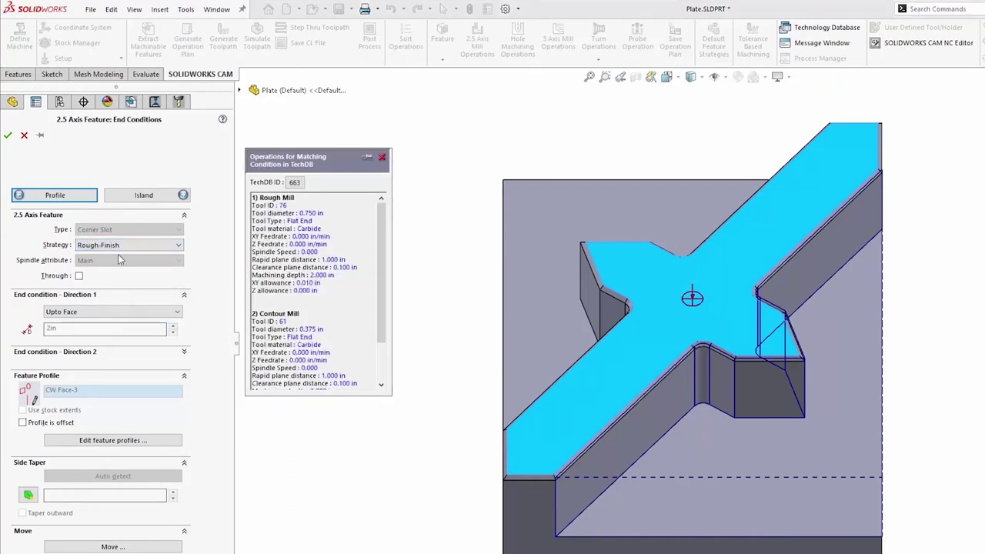
pyautogui.click(8, 136)
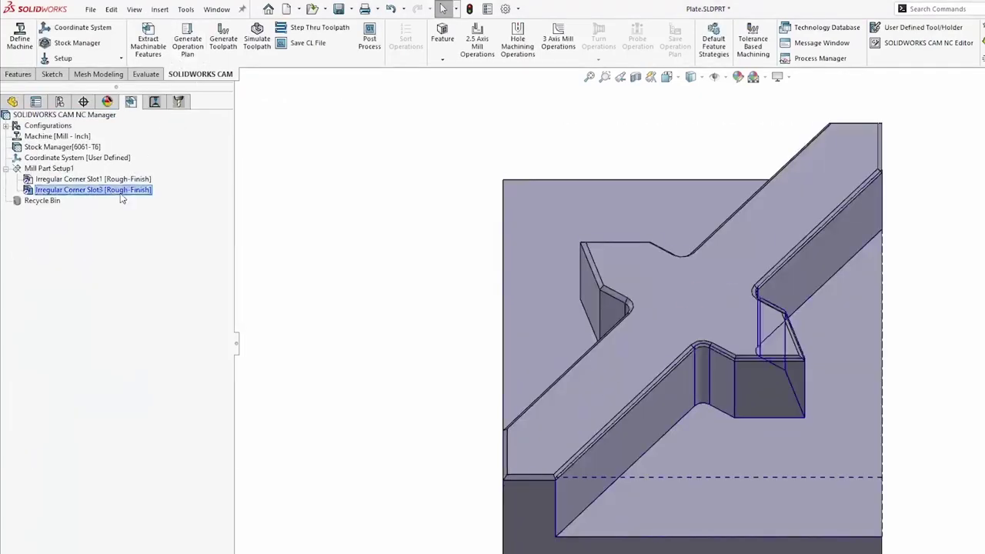
# Generate Irregular Corner Slot3's operation plan and add a 1/4 X 90 countersink Contour Mill on it.
pyautogui.rightClick(121, 190)
pyautogui.click(166, 257)
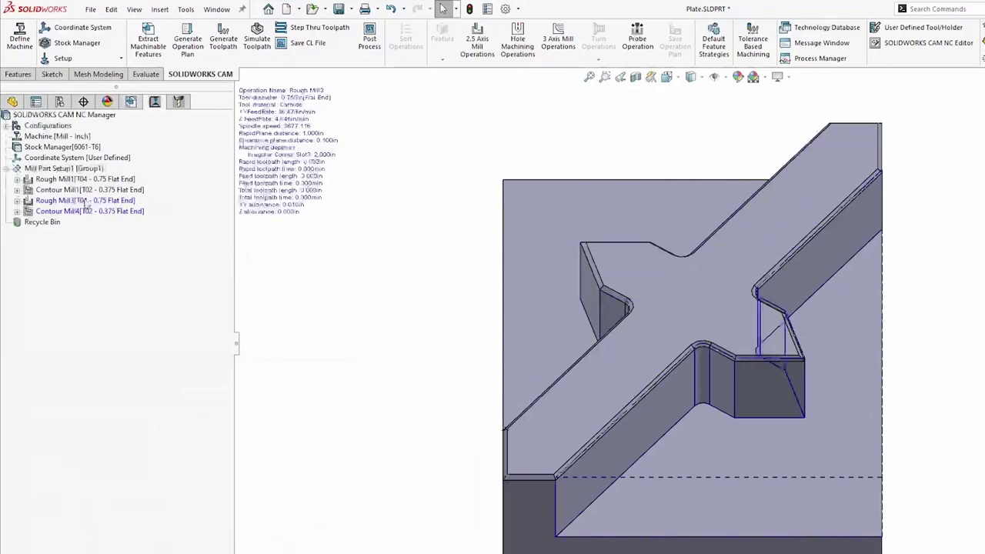
pyautogui.rightClick(70, 169)
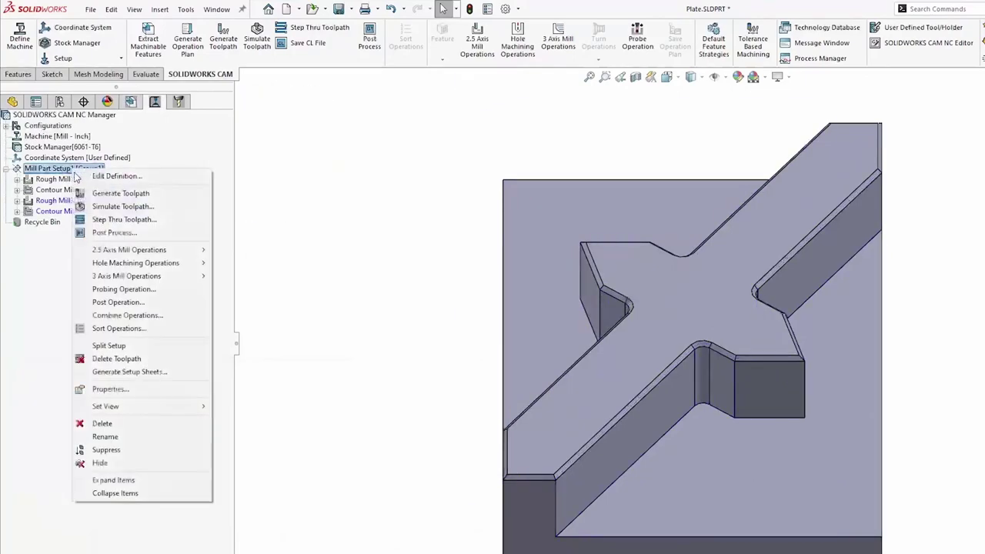
pyautogui.moveTo(111, 251)
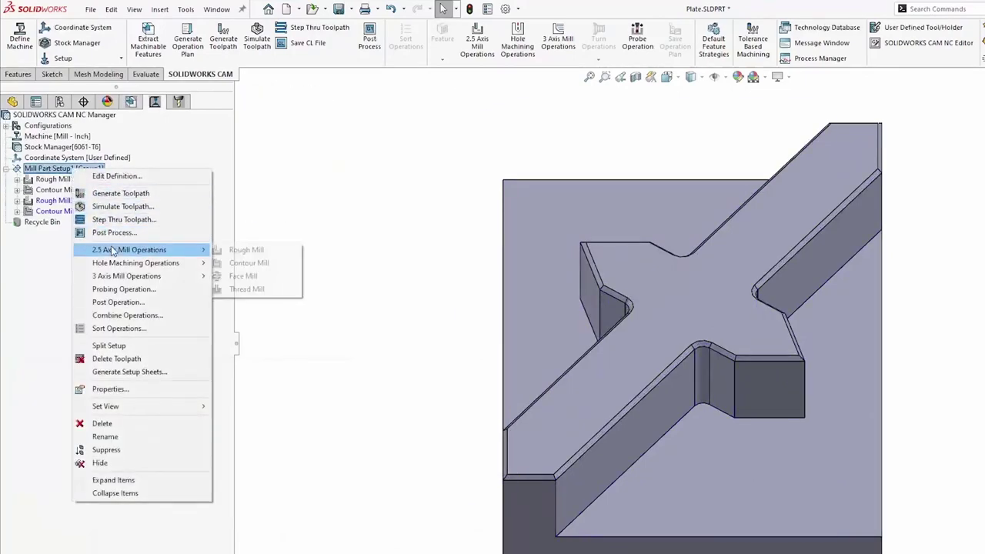
pyautogui.click(245, 262)
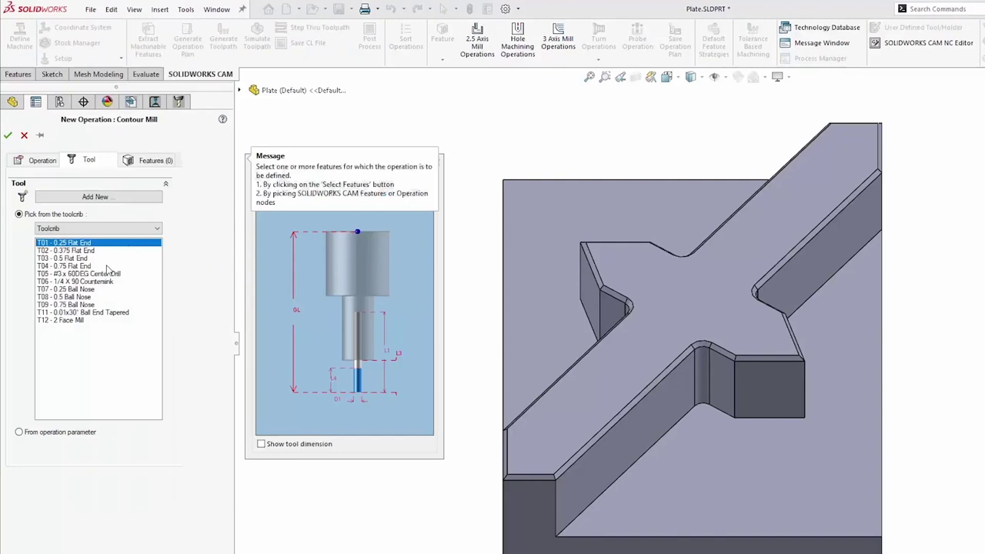
pyautogui.click(85, 282)
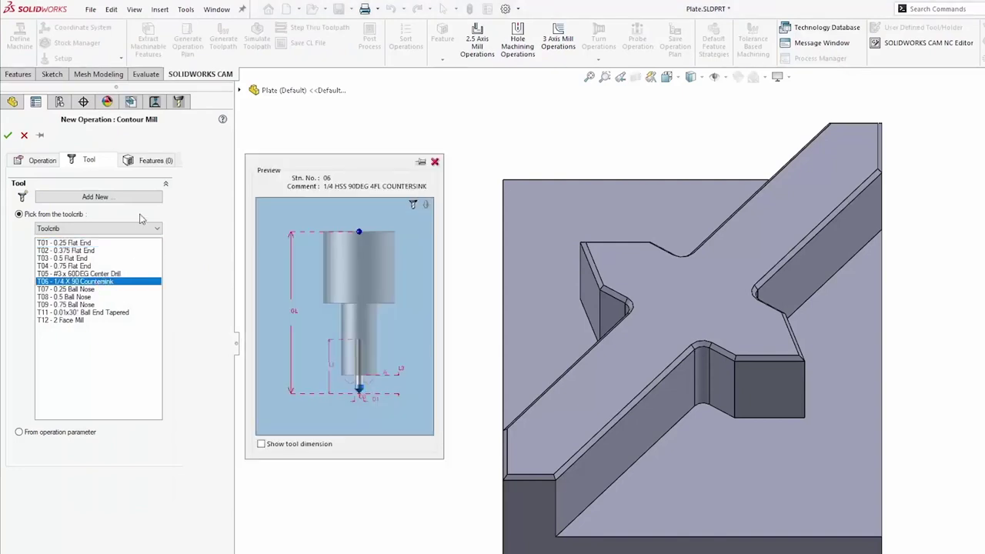
pyautogui.click(154, 162)
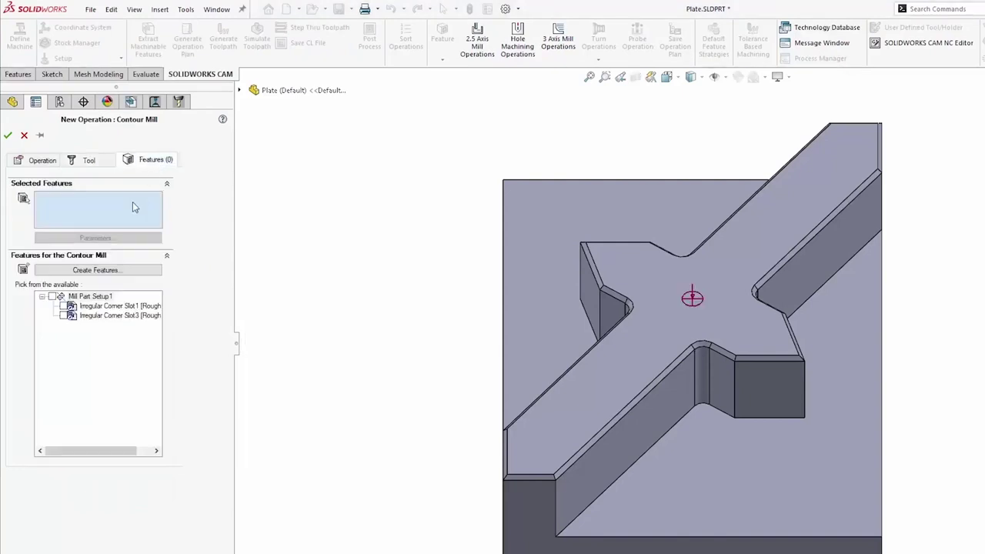
pyautogui.click(67, 317)
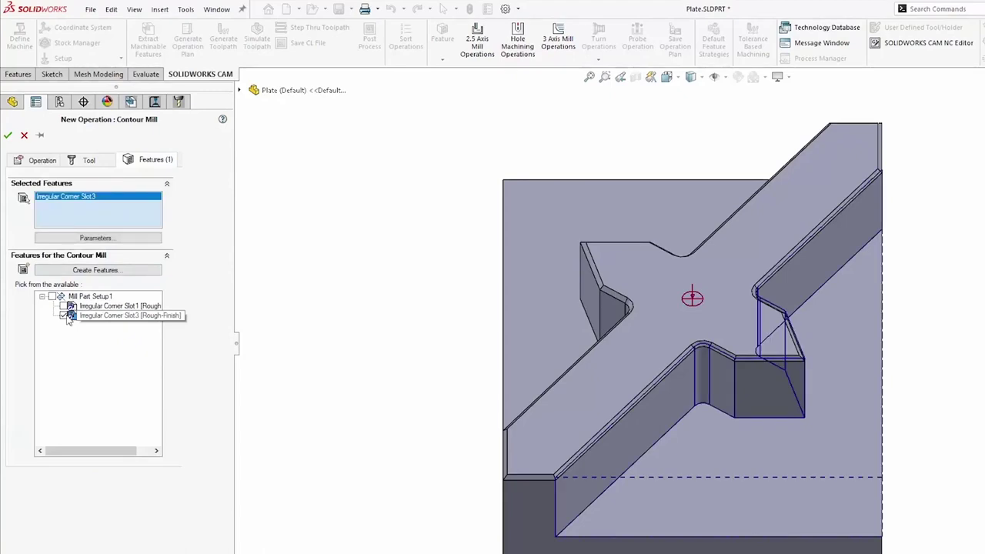
# Create the countersink Contour Mill with chamfer machining enabled at a 0.1in chamfer length.
pyautogui.click(7, 134)
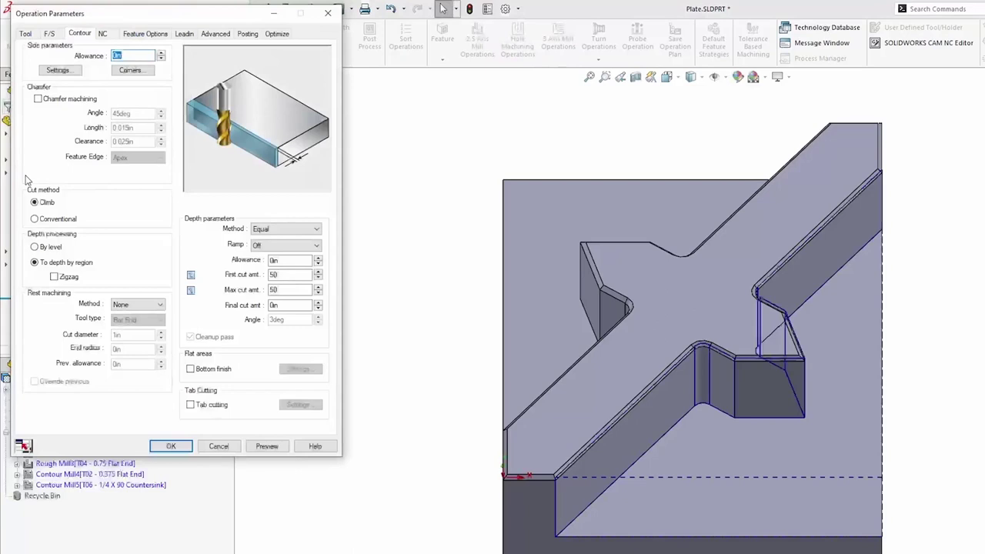
pyautogui.click(46, 99)
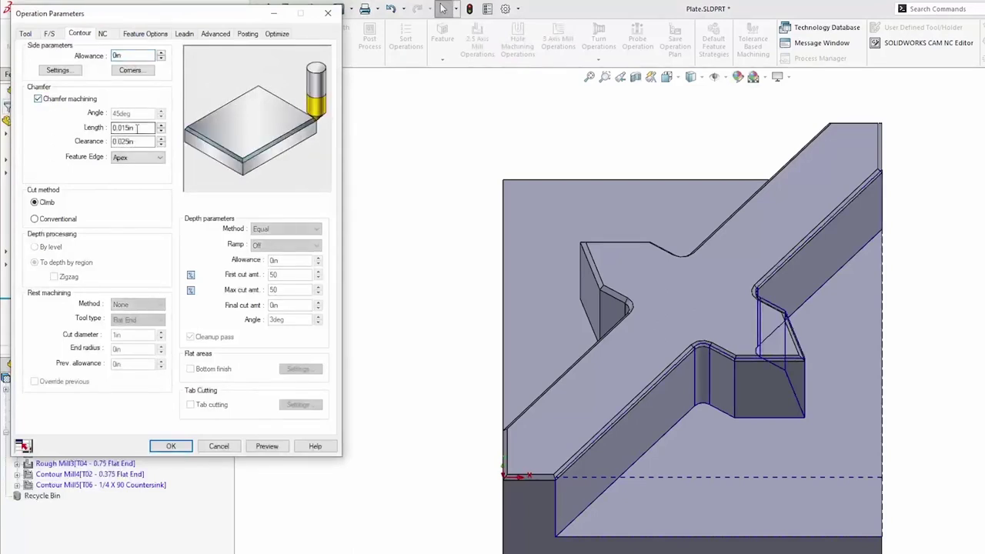
pyautogui.moveTo(137, 127); pyautogui.dragTo(99, 133)
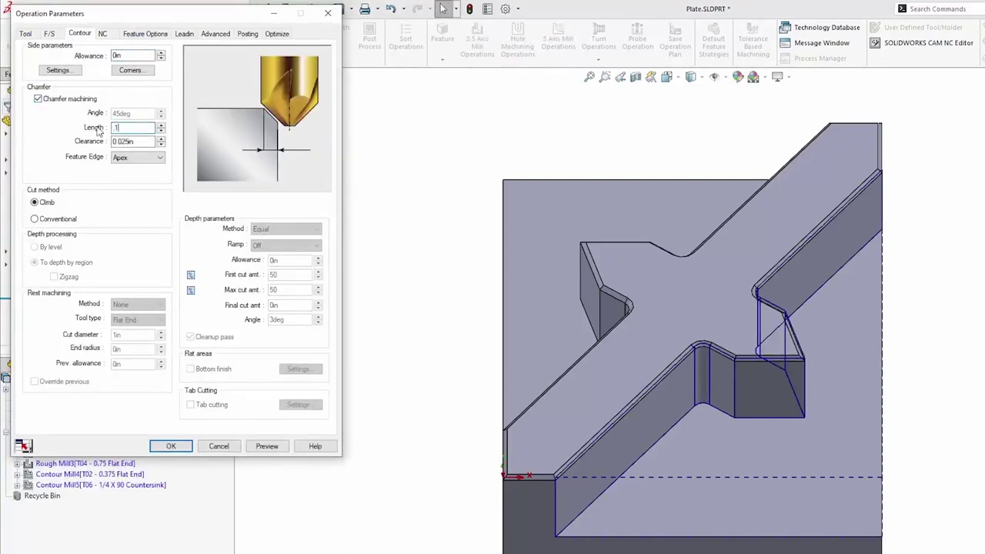
pyautogui.press('Tab')
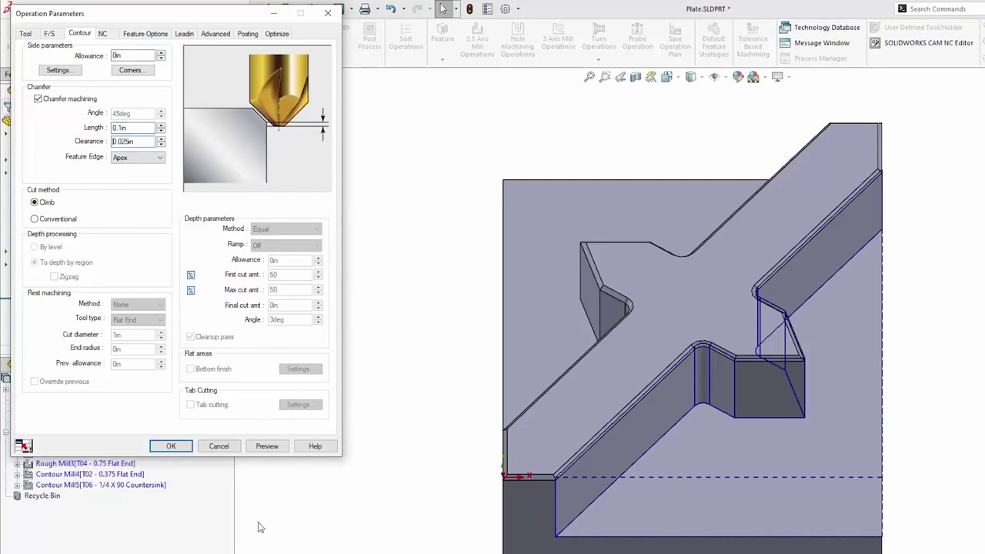
pyautogui.click(172, 446)
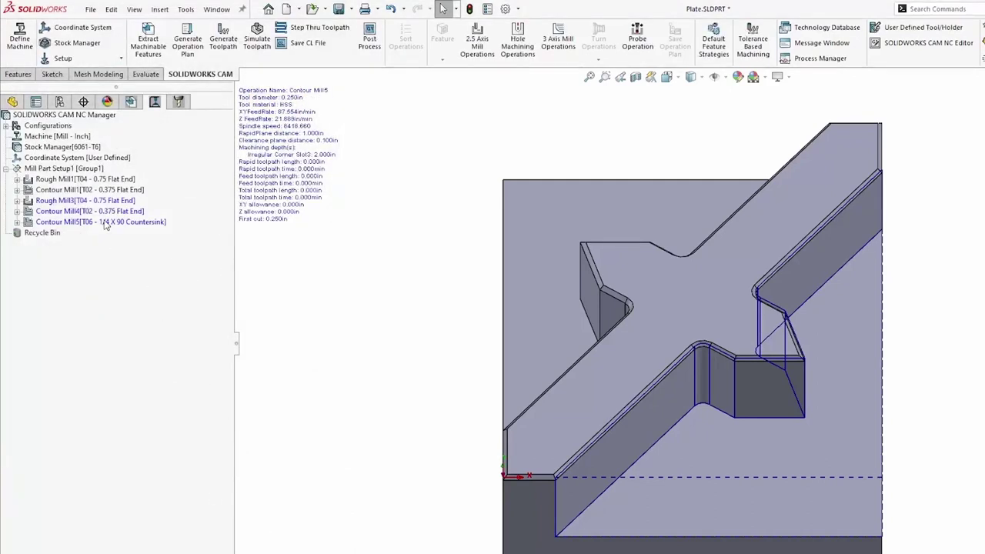
# Switch Rough Mill3's roughing pattern to VoluMill, keeping the default VoluMill settings.
pyautogui.rightClick(87, 201)
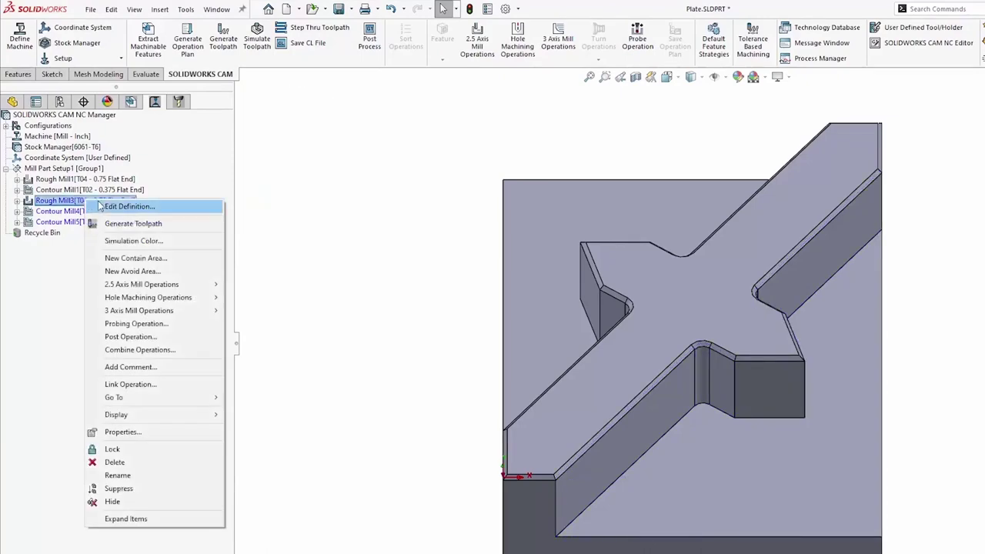
pyautogui.click(128, 223)
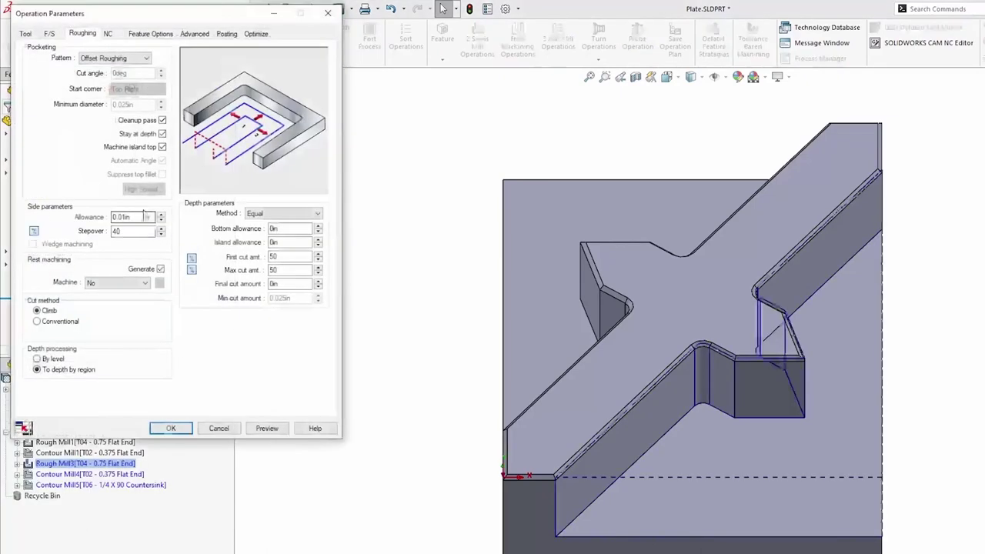
pyautogui.click(90, 58)
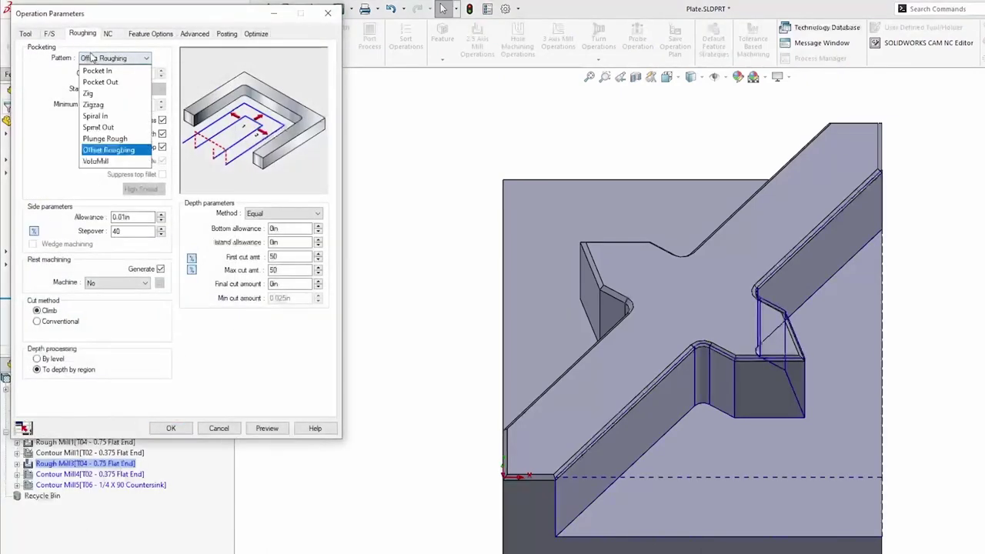
pyautogui.click(95, 163)
pyautogui.click(161, 60)
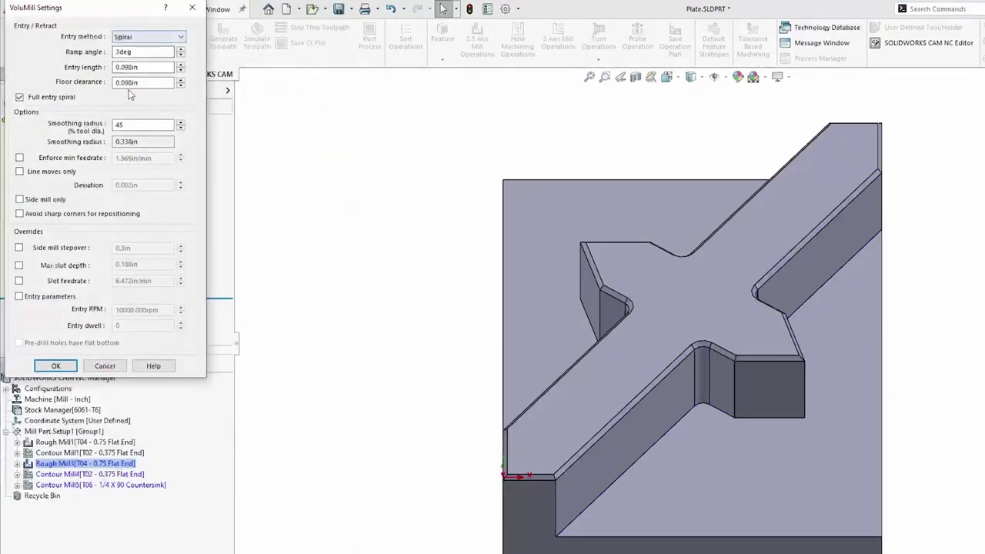
pyautogui.click(105, 365)
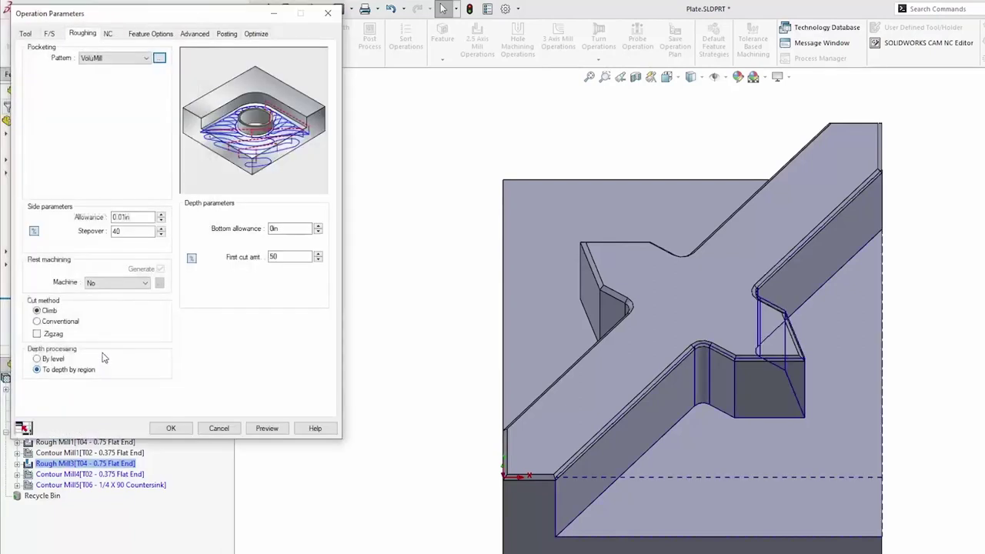
# Define feeds by operation and apply the Technology Expert's recommended values (12000 rpm spindle).
pyautogui.click(49, 33)
pyautogui.click(93, 54)
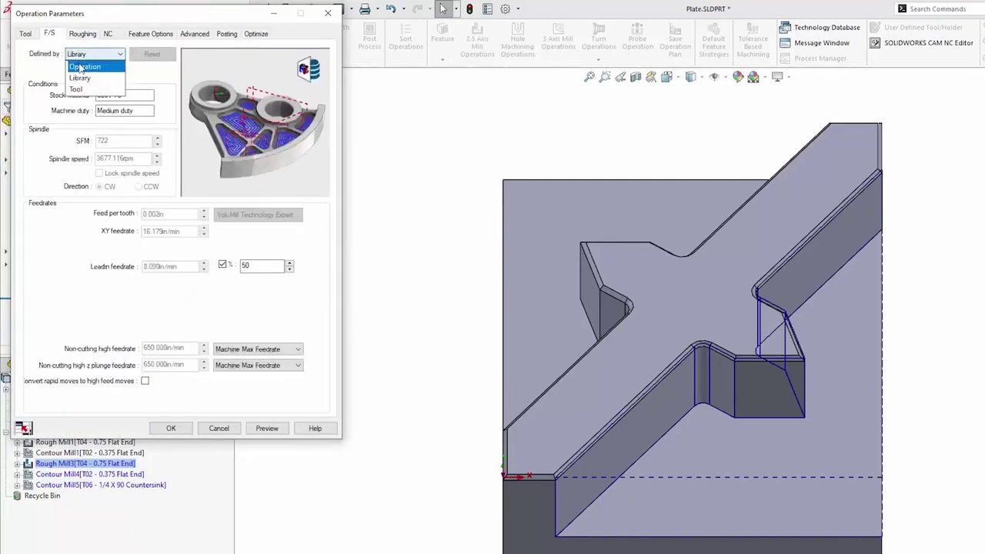
pyautogui.click(80, 68)
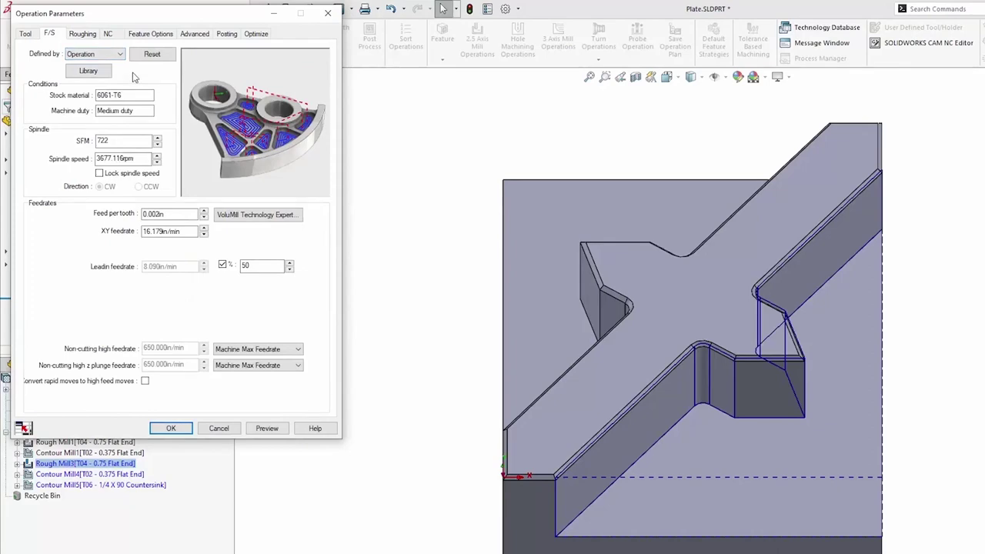
pyautogui.click(238, 214)
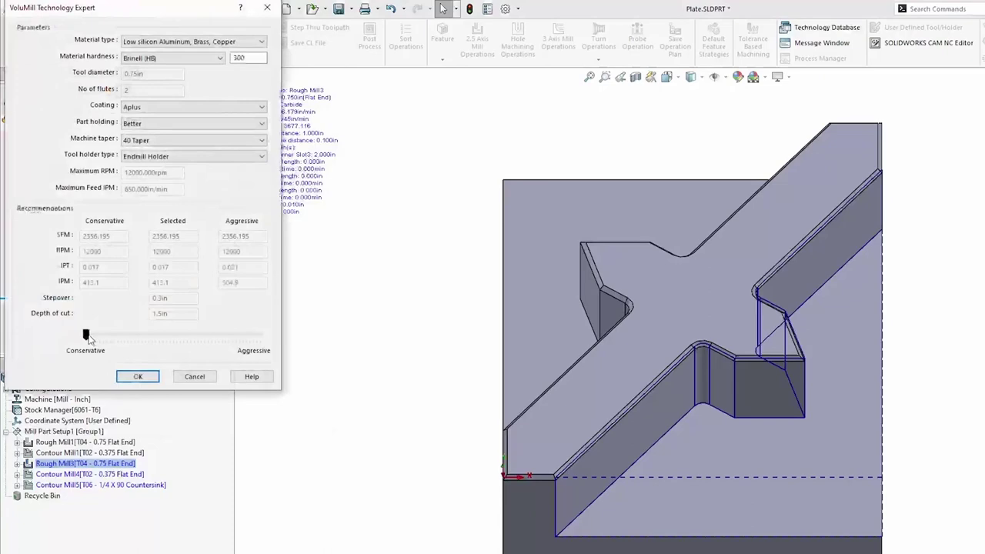
pyautogui.click(142, 377)
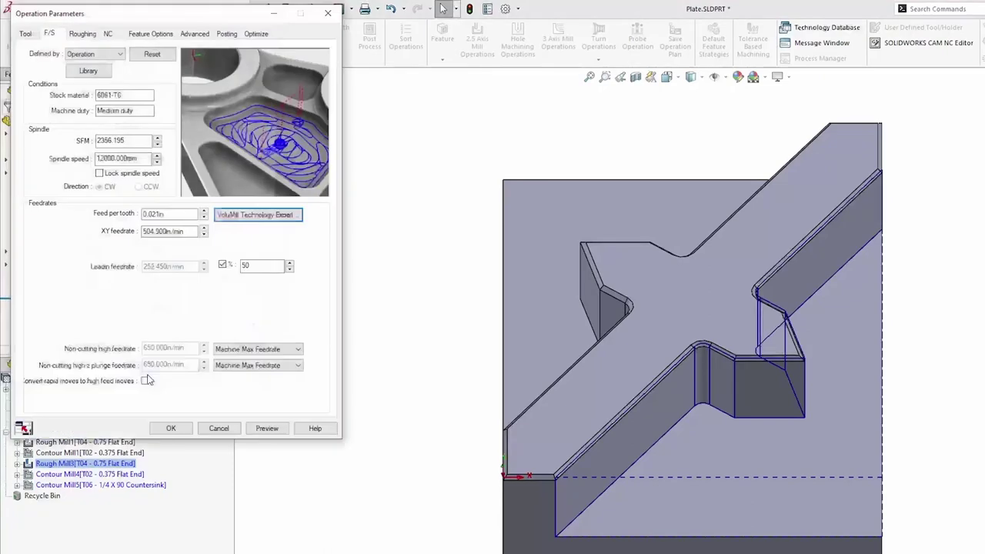
pyautogui.click(171, 429)
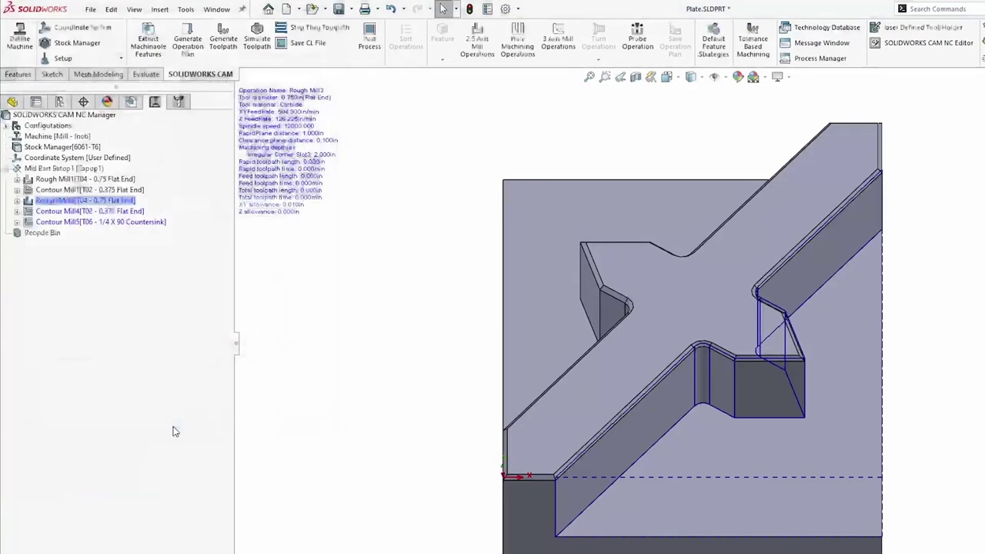
# Regenerate the toolpaths and play the cutting simulation through to the chamfer pass, then pause.
pyautogui.click(224, 46)
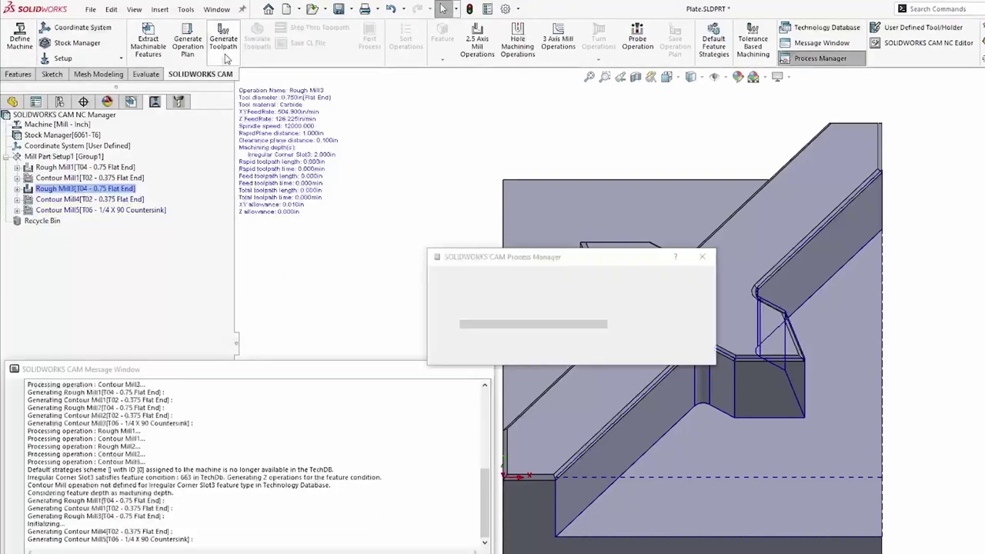
pyautogui.click(258, 38)
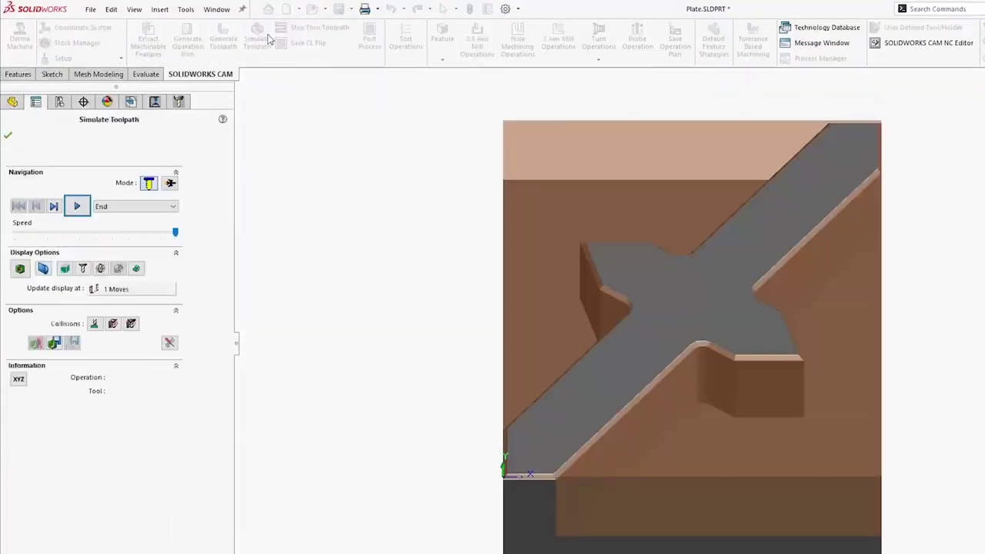
pyautogui.click(77, 206)
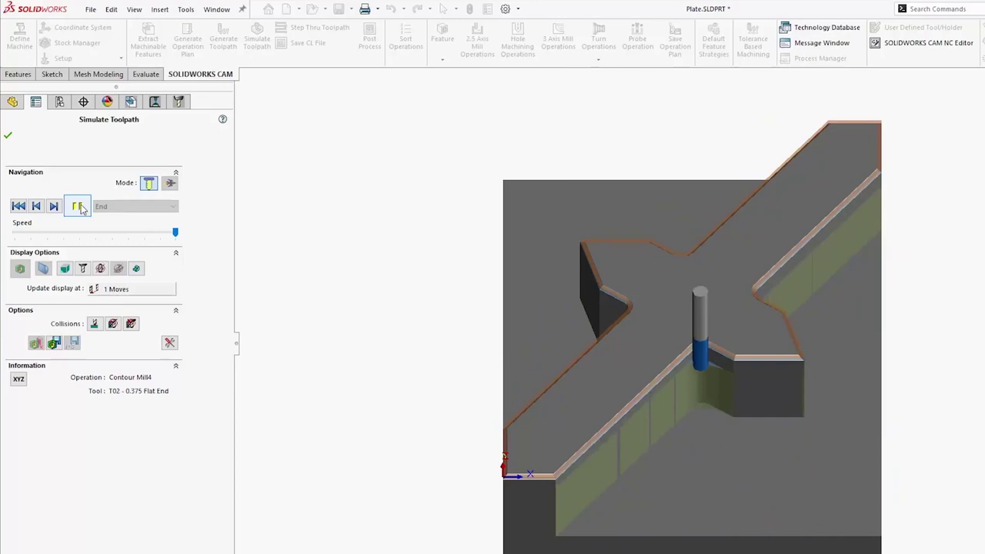
pyautogui.click(78, 207)
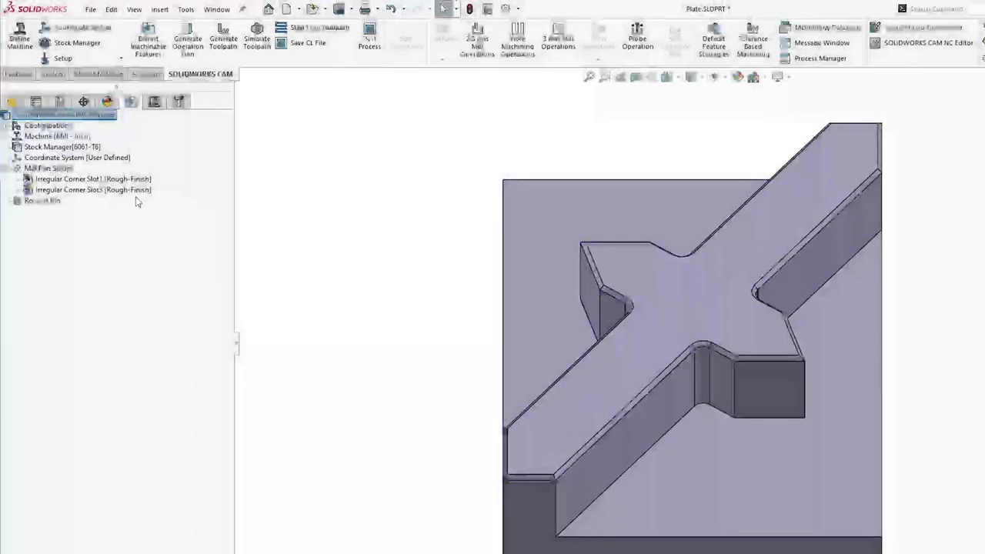
# Save Irregular Corner Slot3's operation plan as a new strategy named 'VoluMill Chamfer'.
pyautogui.rightClick(138, 191)
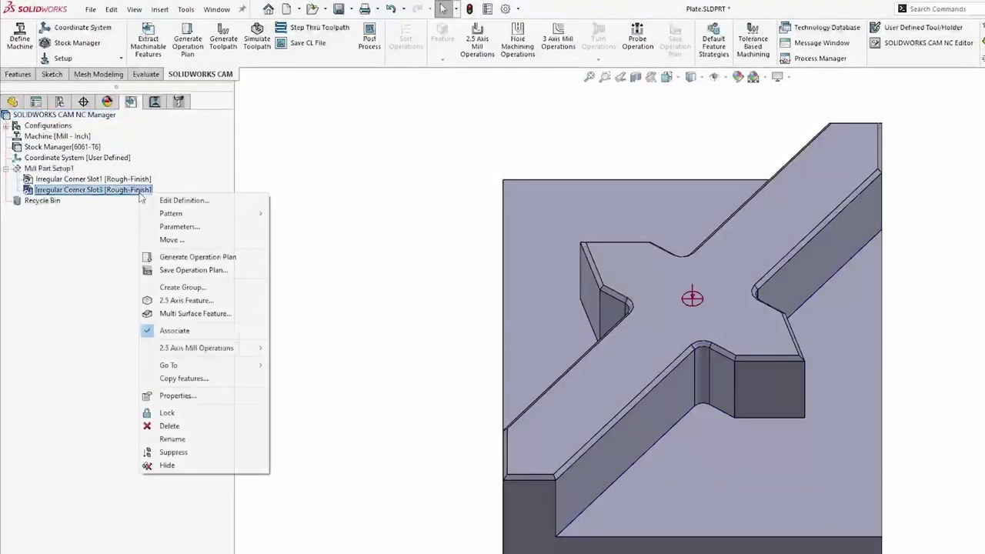
pyautogui.click(186, 270)
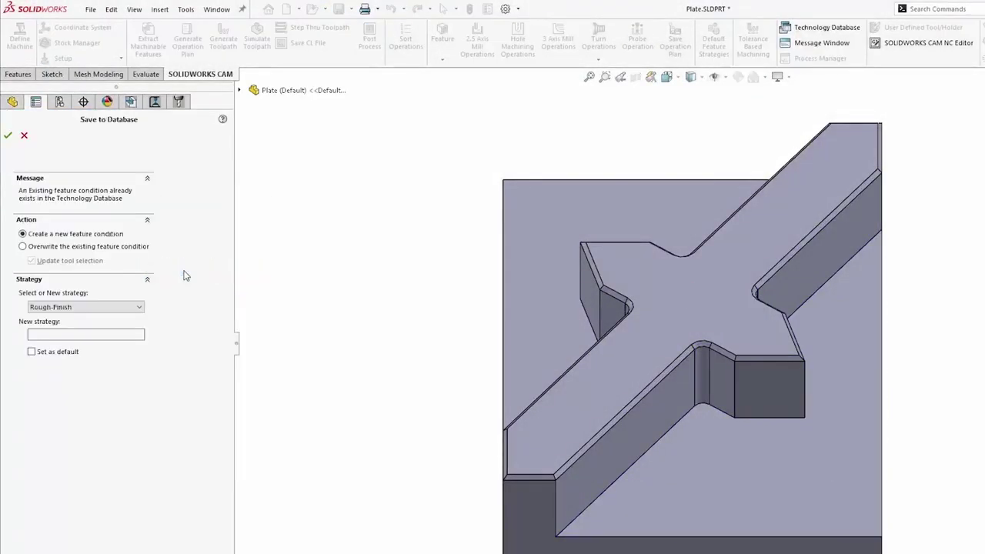
pyautogui.click(74, 309)
pyautogui.click(57, 381)
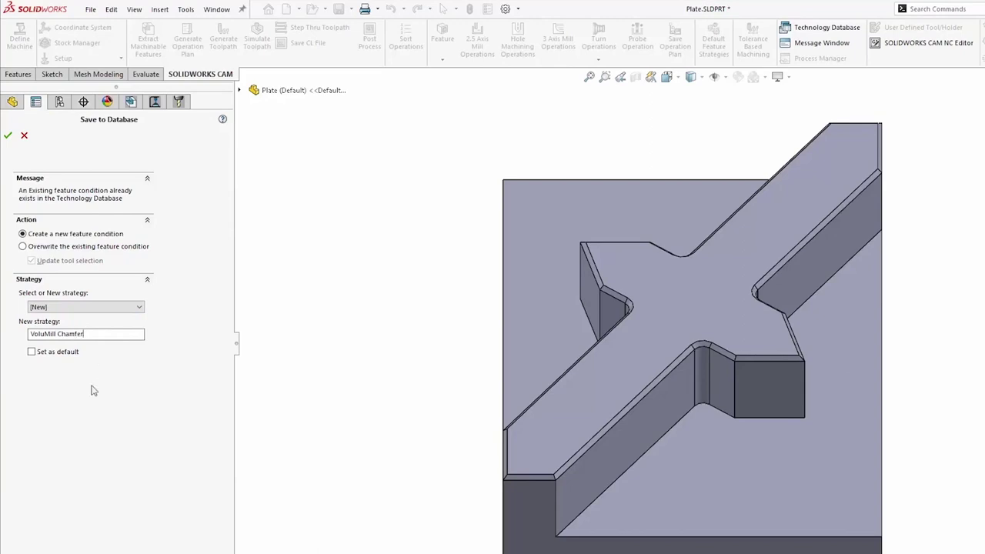
pyautogui.click(9, 136)
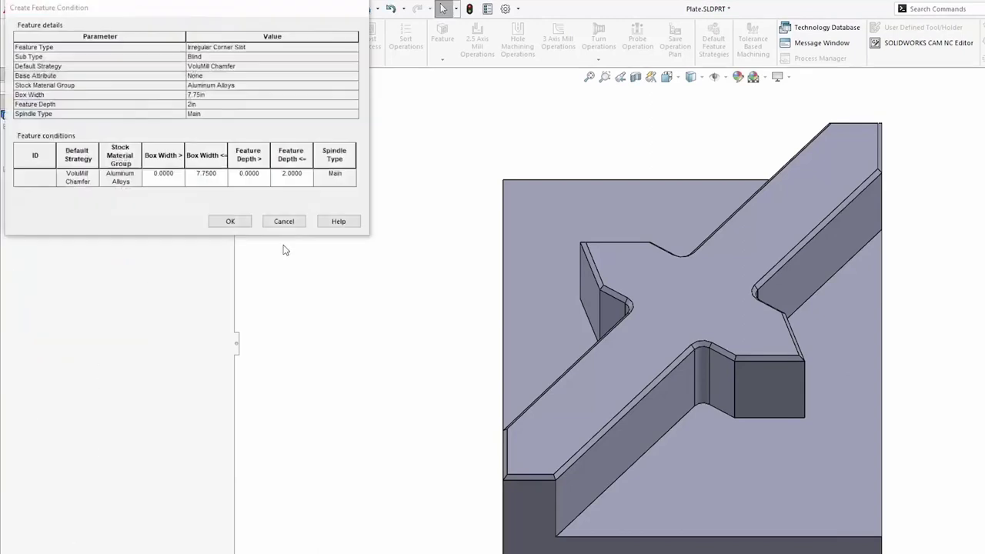
pyautogui.click(230, 221)
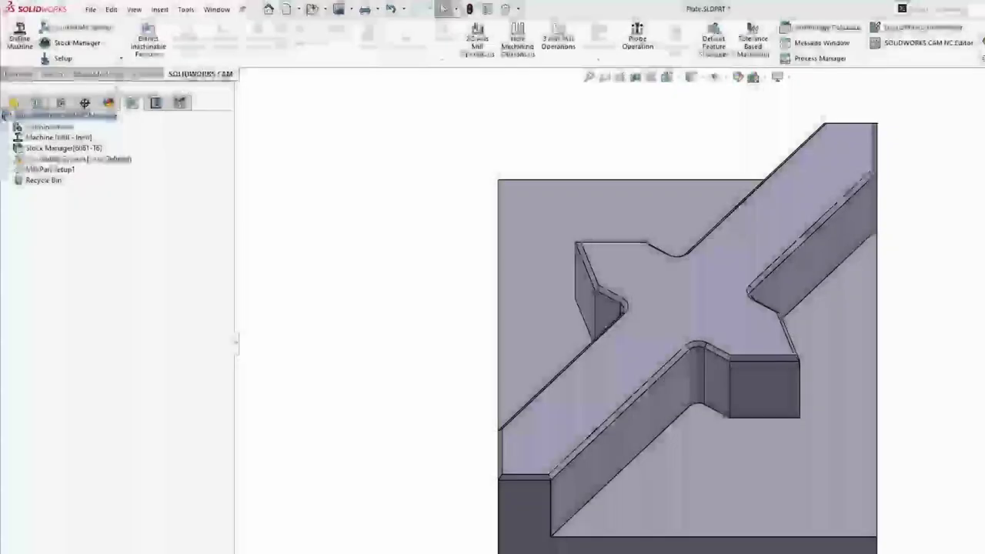
# Define a 2.5 Axis Feature on both slot faces, Upto Face at the top, using VoluMill Chamfer.
pyautogui.rightClick(48, 170)
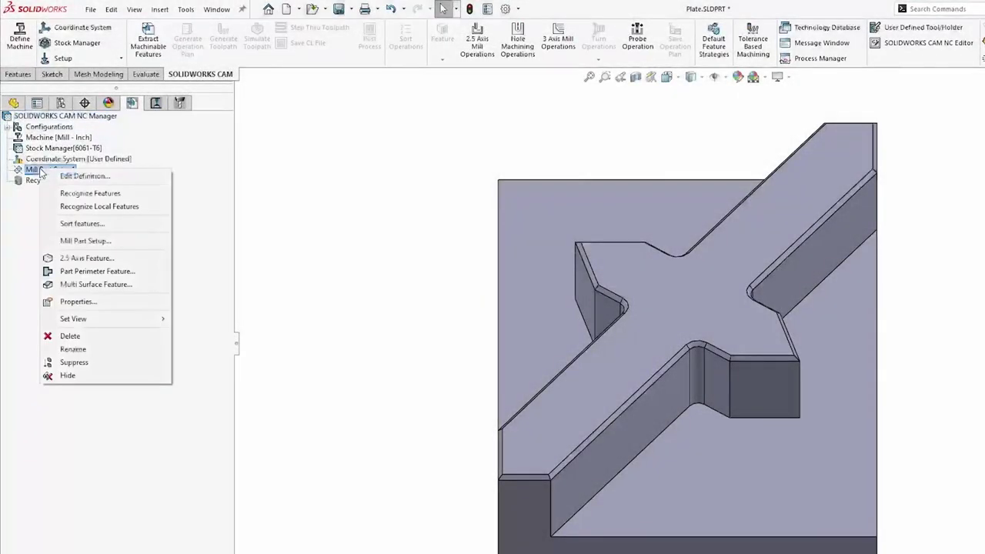
pyautogui.click(77, 258)
pyautogui.click(543, 310)
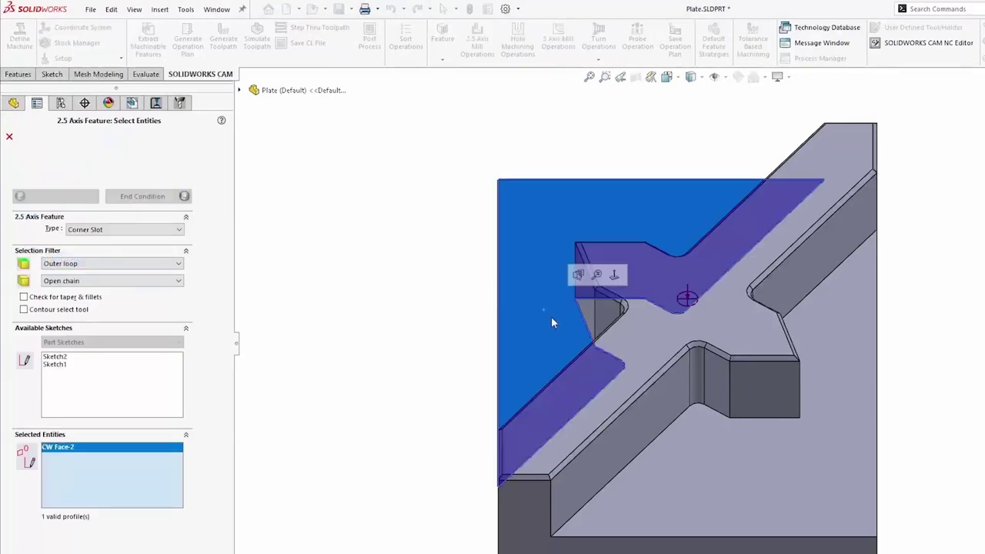
pyautogui.click(694, 439)
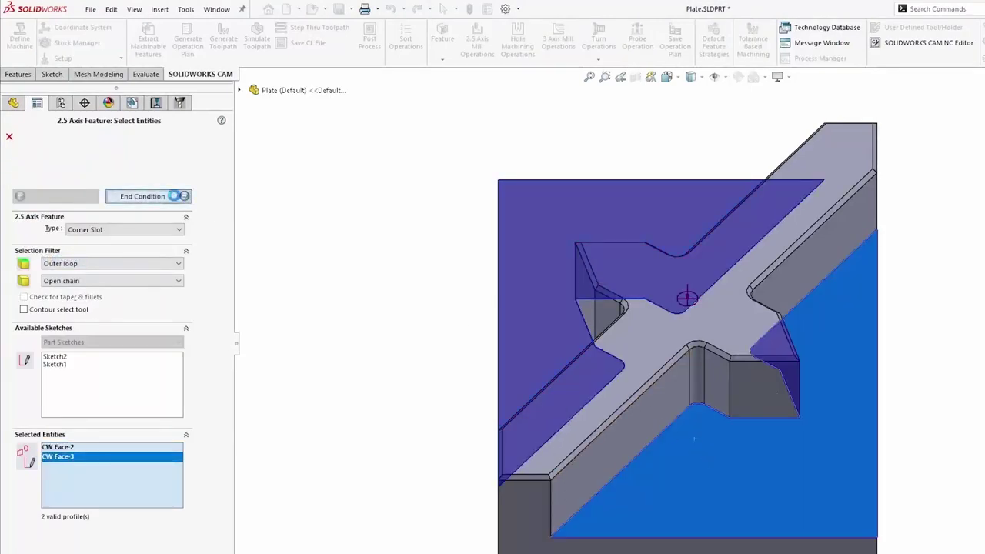
pyautogui.click(173, 196)
pyautogui.click(825, 190)
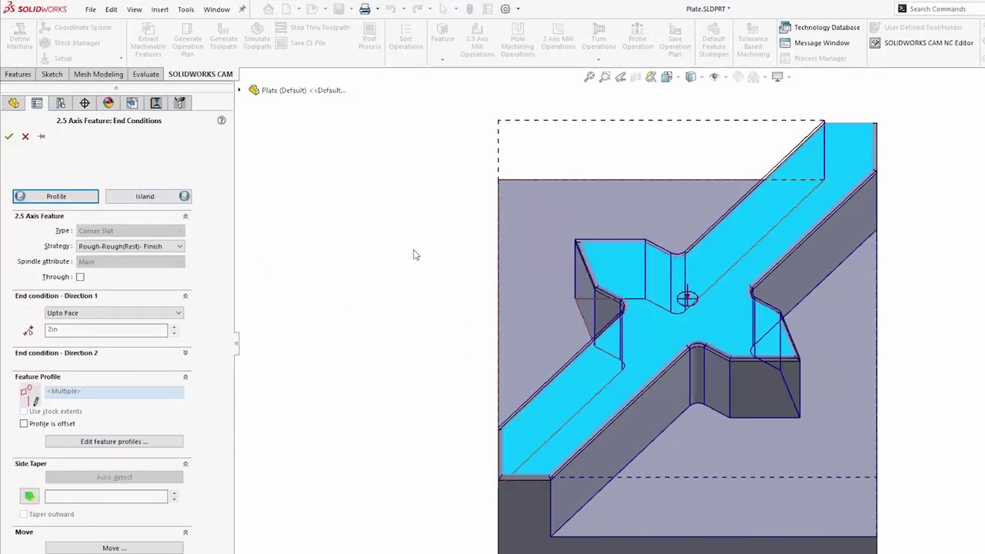
pyautogui.click(109, 249)
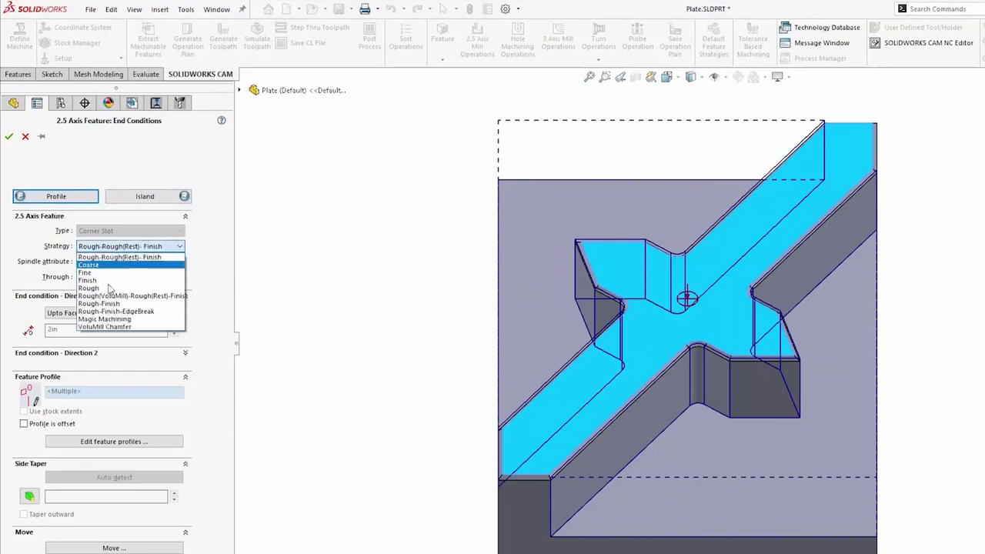
pyautogui.click(131, 327)
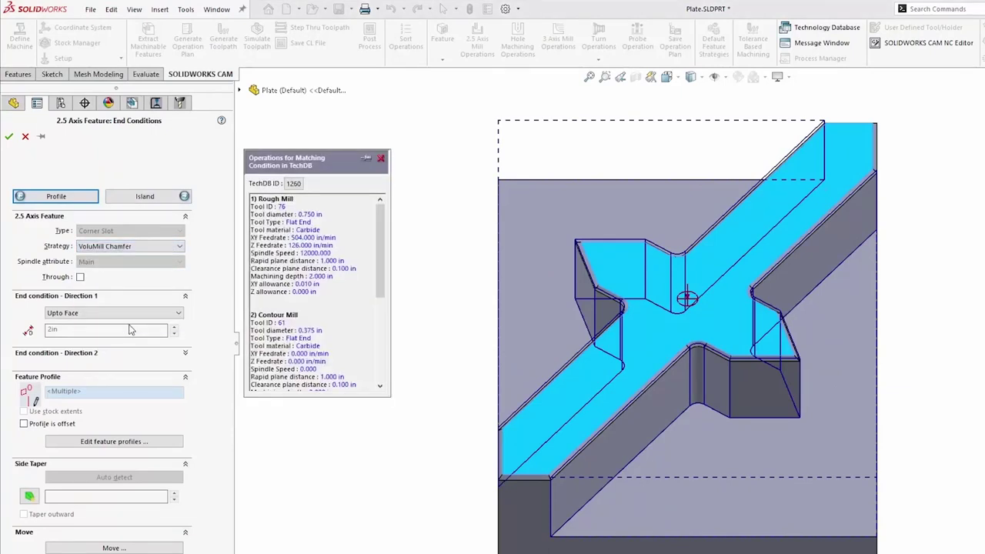
pyautogui.scroll(-3, 302, 268)
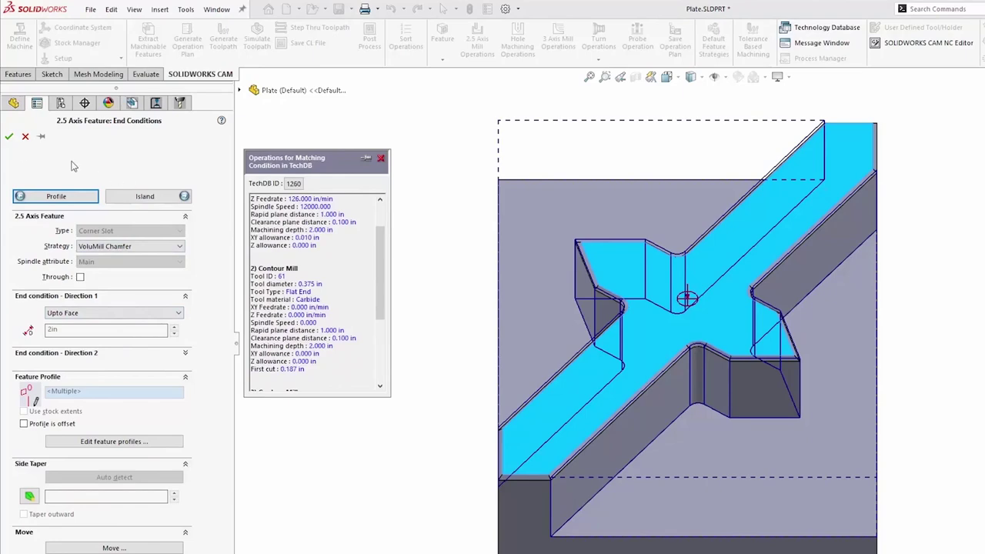
pyautogui.click(8, 136)
# Generate Rough Mill1–2 and Contour Mill1–4 with toolpaths, then play the simulation.
pyautogui.click(187, 43)
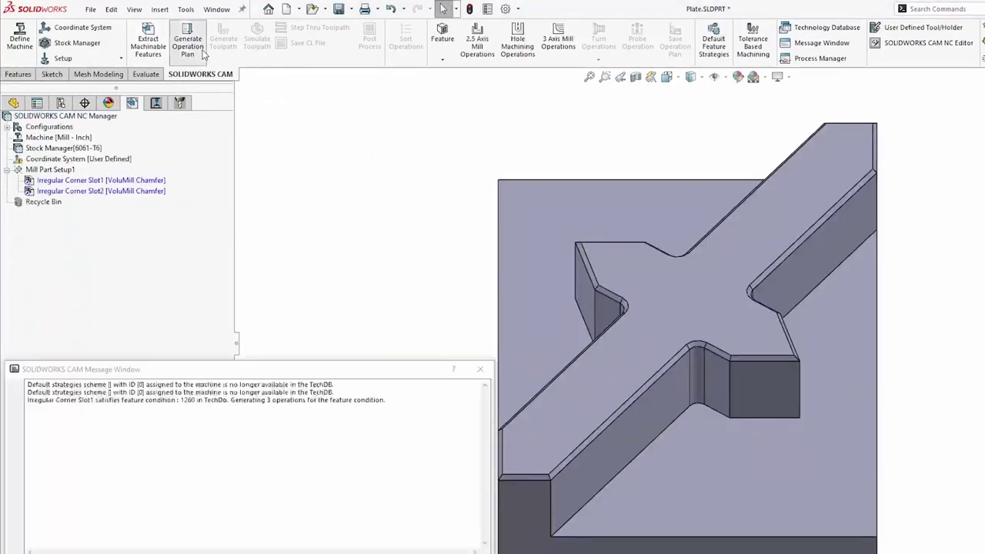
pyautogui.click(224, 47)
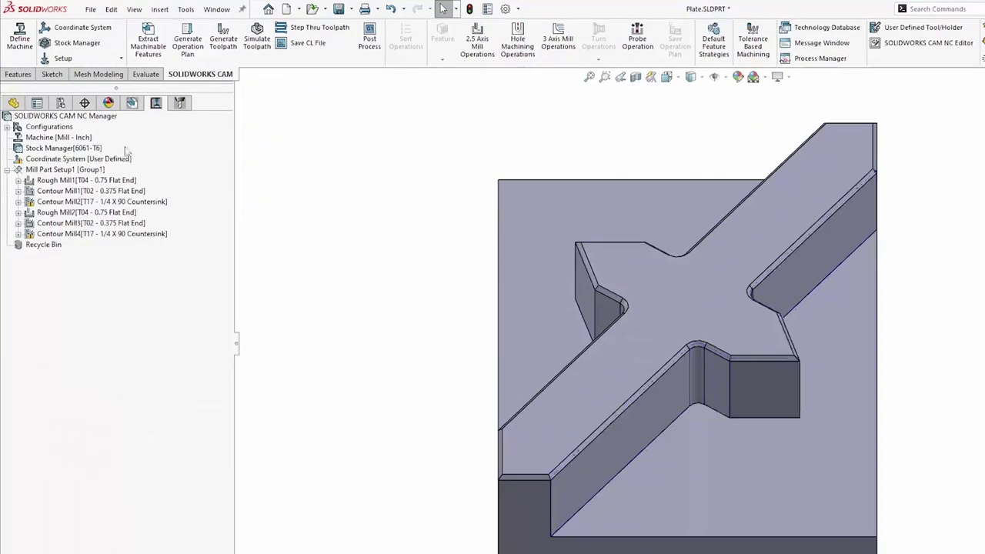
pyautogui.click(258, 54)
pyautogui.click(84, 209)
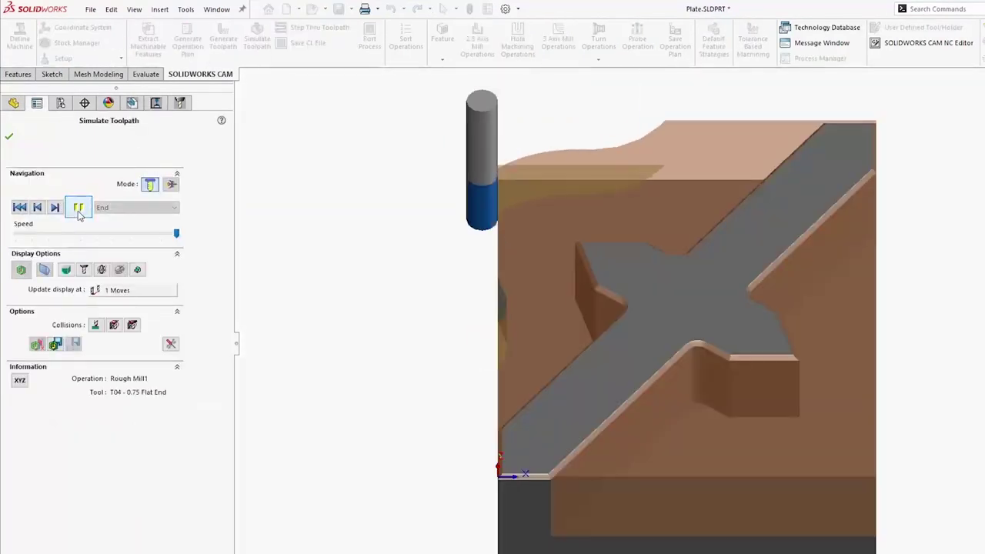